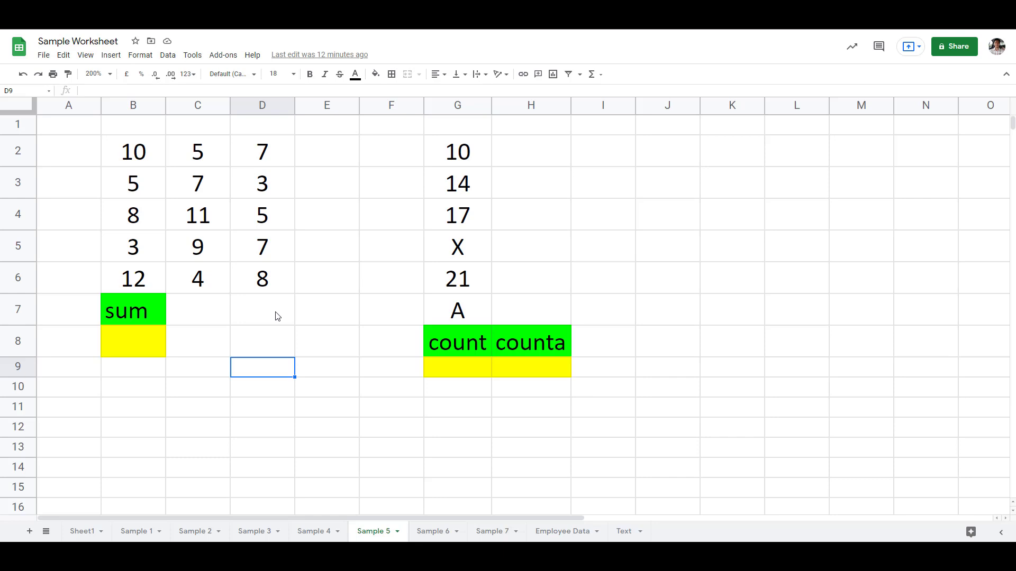
Step: Preview totals by selecting the number block, then B2:B3 and B2:B6
left_click(156, 313)
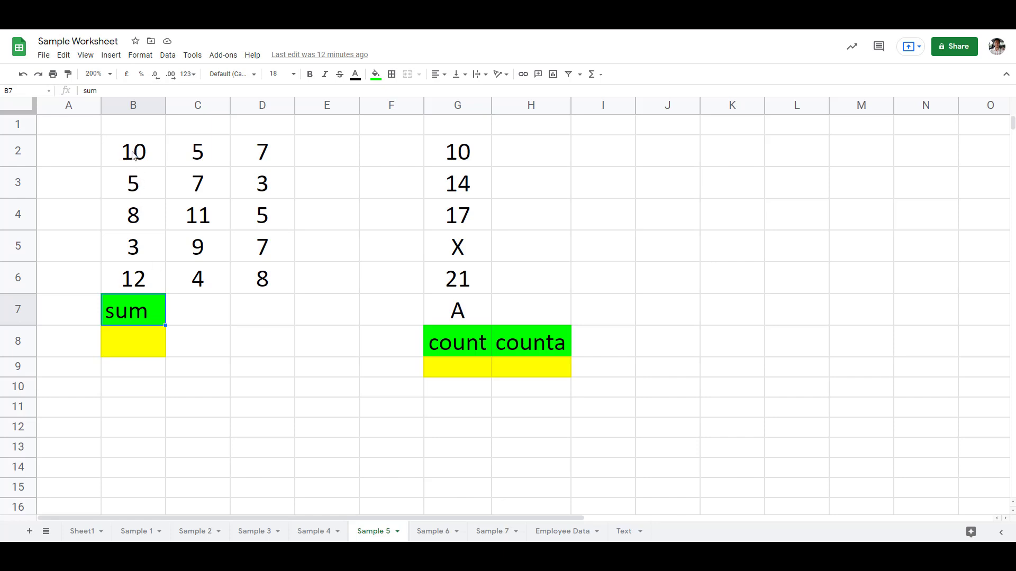
left_click_drag(141, 154, 252, 272)
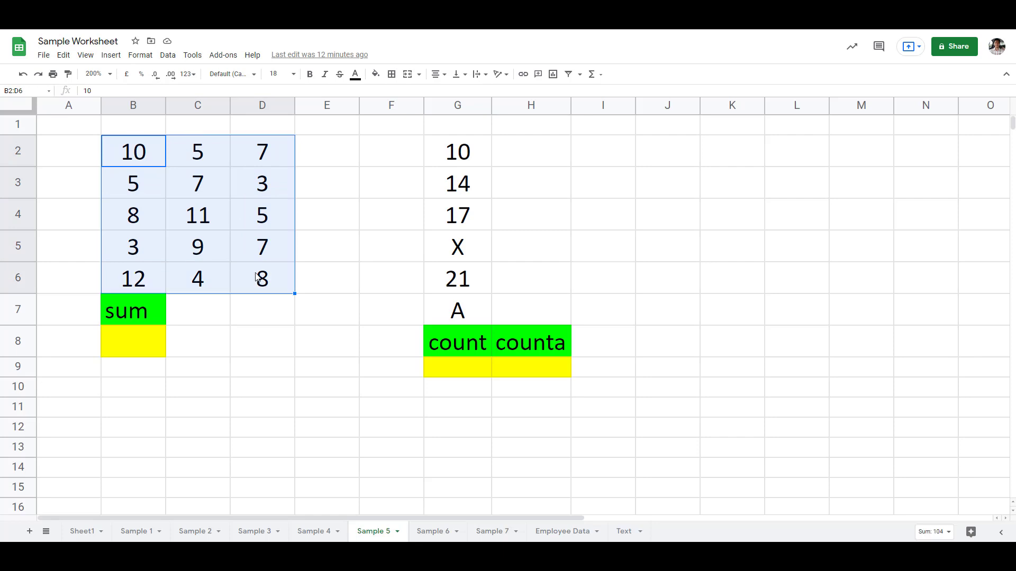
left_click(320, 224)
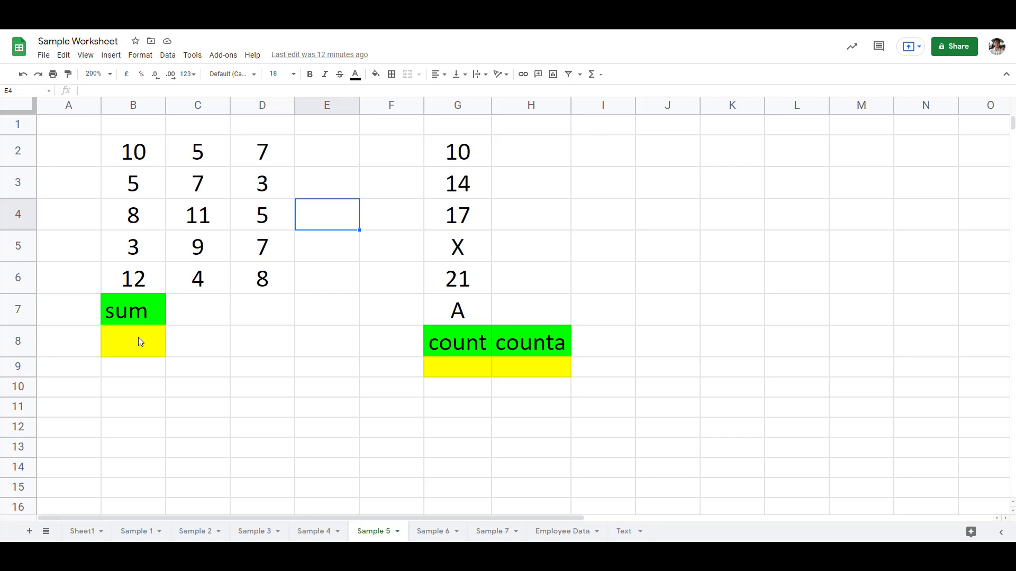
left_click_drag(136, 153, 140, 189)
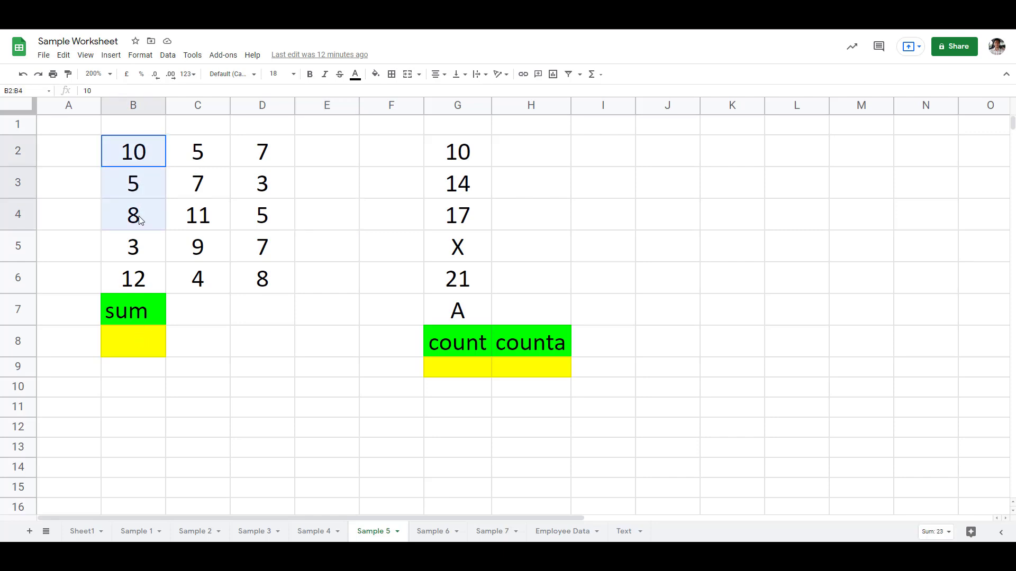
left_click_drag(141, 189, 140, 281)
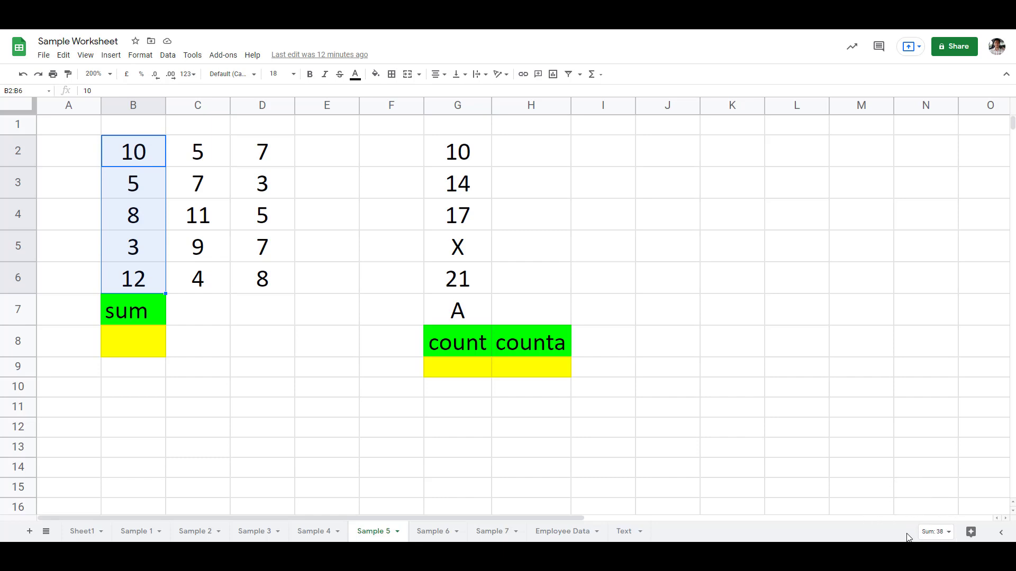
left_click(955, 538)
Step: Enter =sum(B2:B6) in B8 so it returns 38
left_click(138, 346)
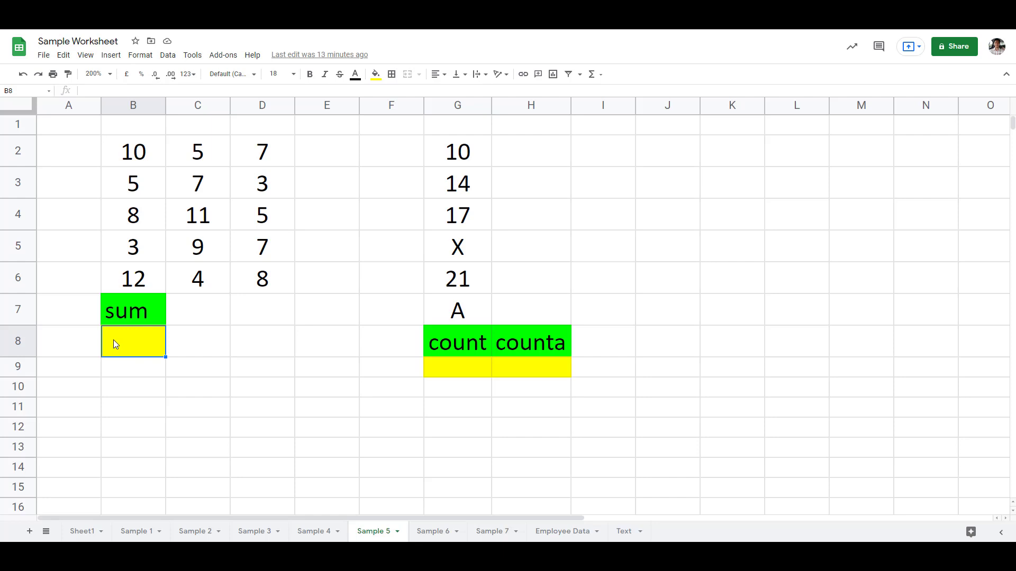
type("=sum")
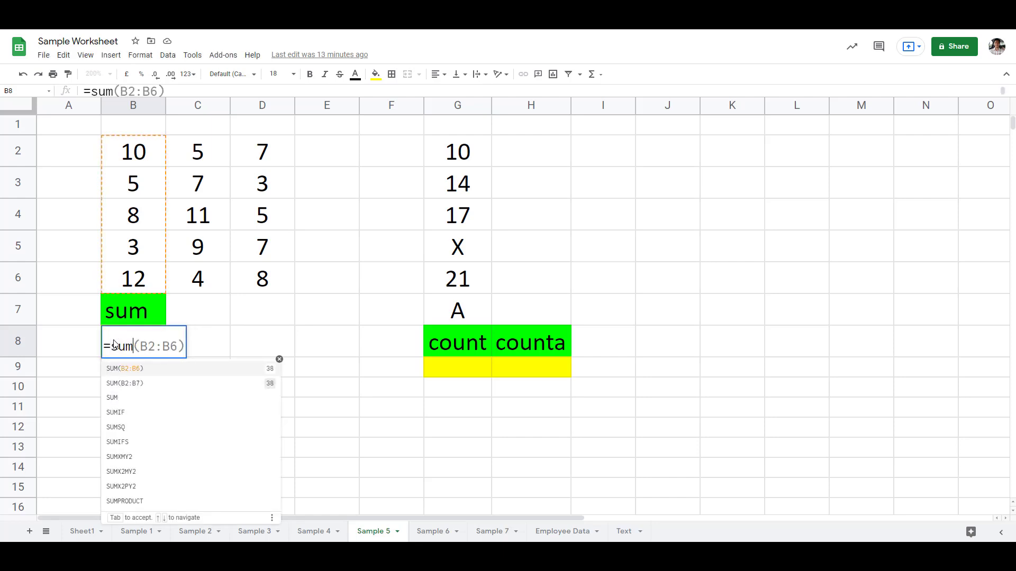
type("(")
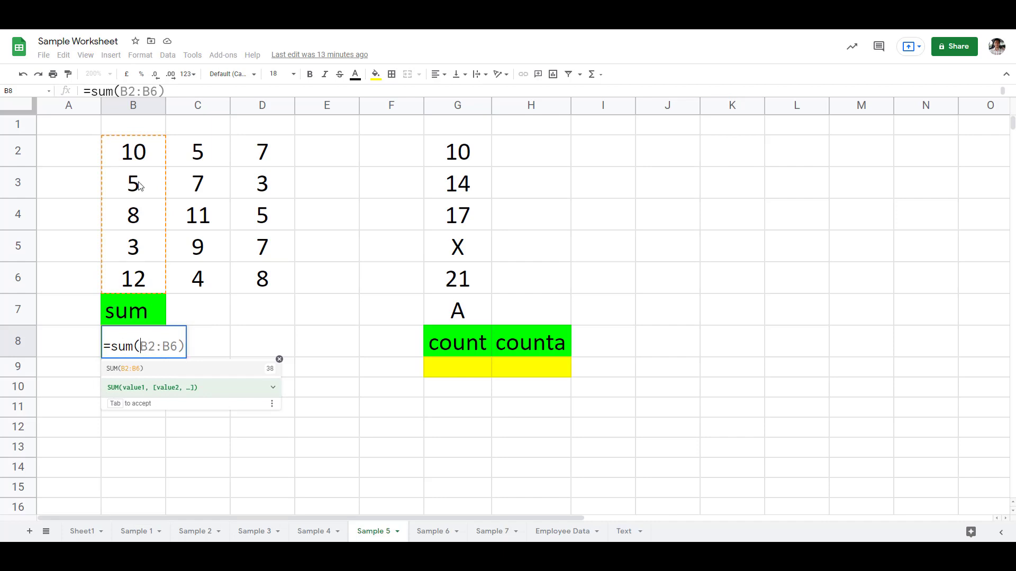
left_click_drag(144, 151, 139, 270)
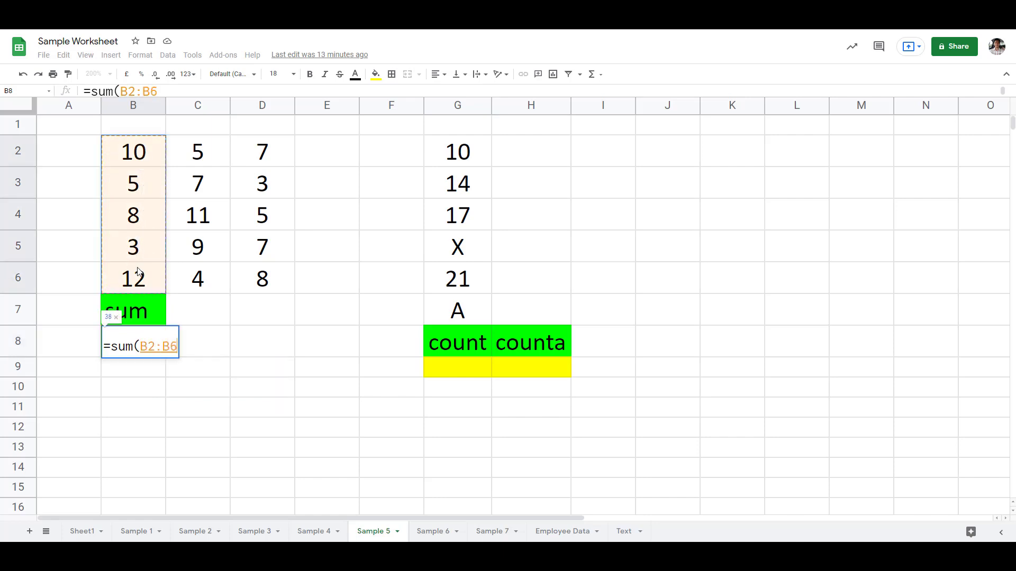
key("Return")
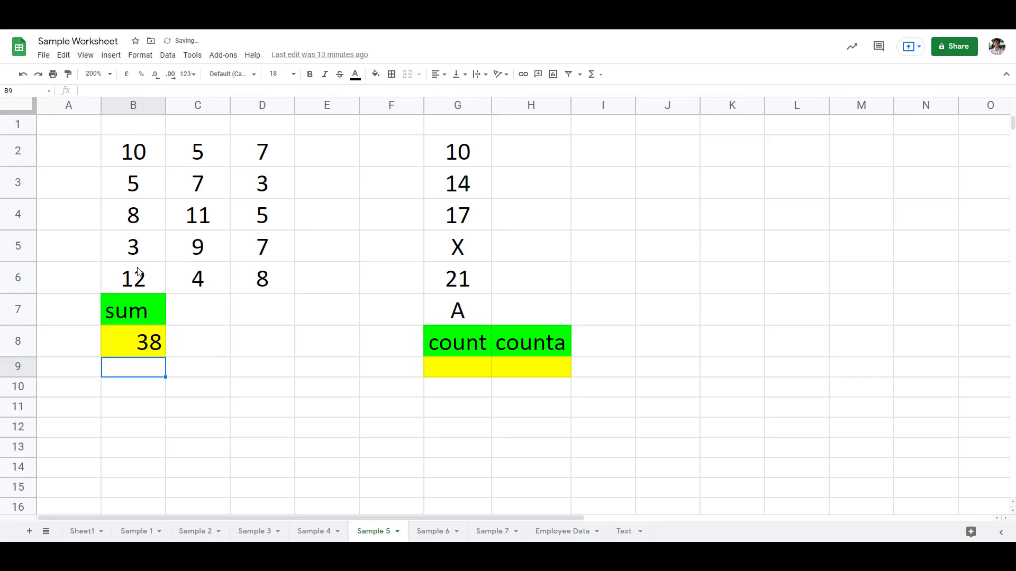
left_click(147, 349)
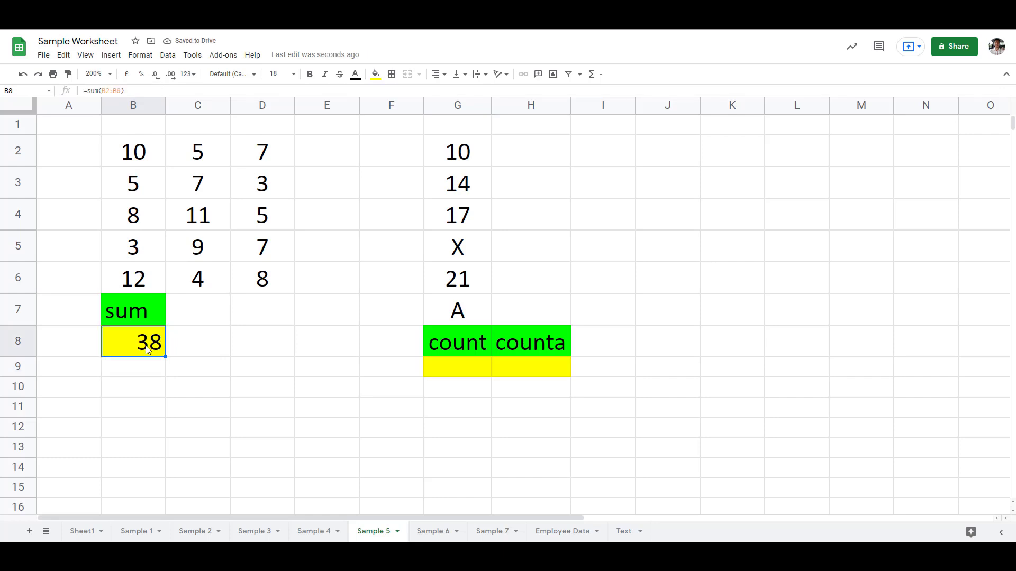
Step: Replace B8 with =SUM(B2:B6) from the Functions menu, still returning 38
key("Delete")
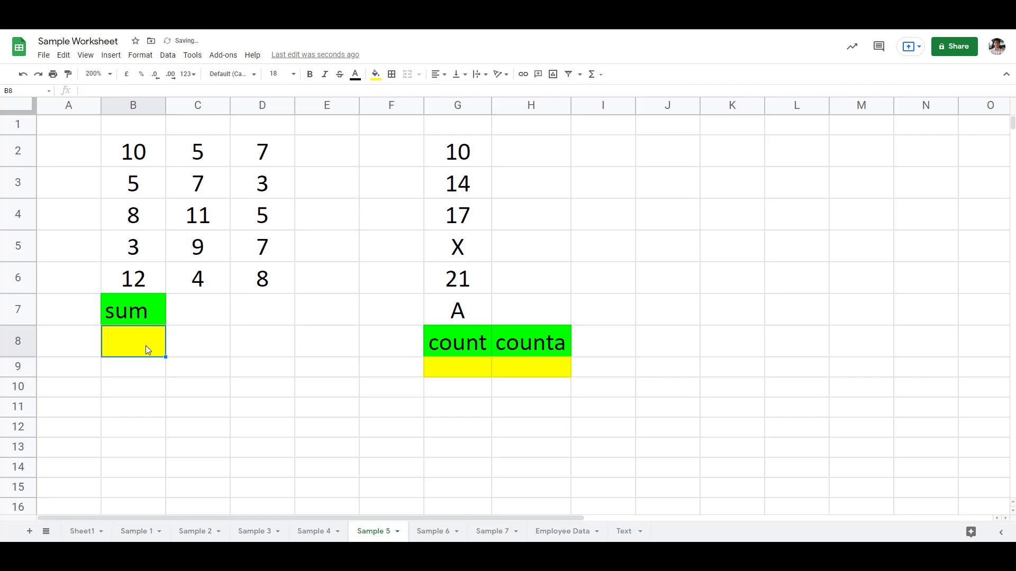
left_click(595, 79)
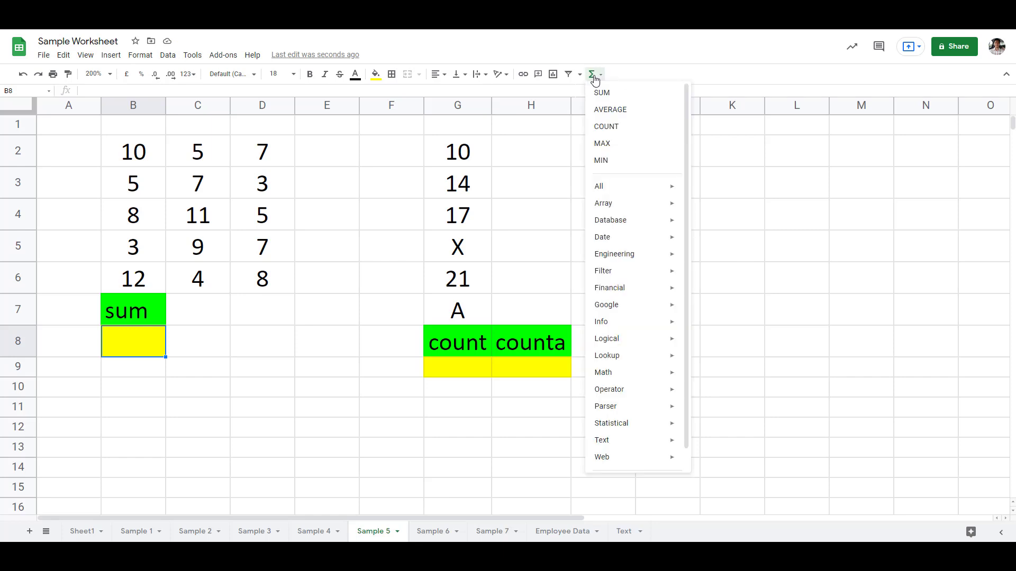
left_click(634, 94)
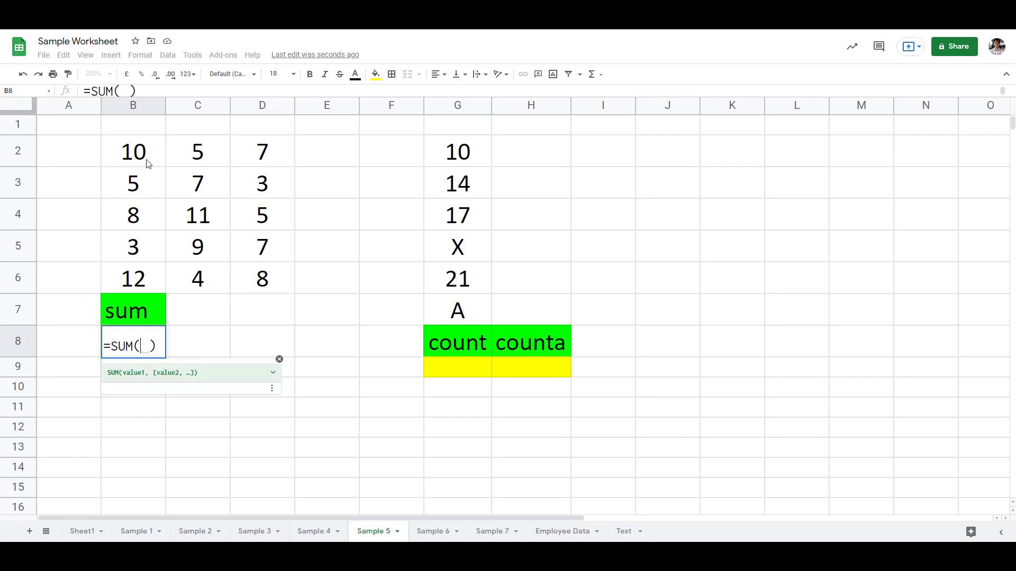
left_click_drag(147, 157, 146, 280)
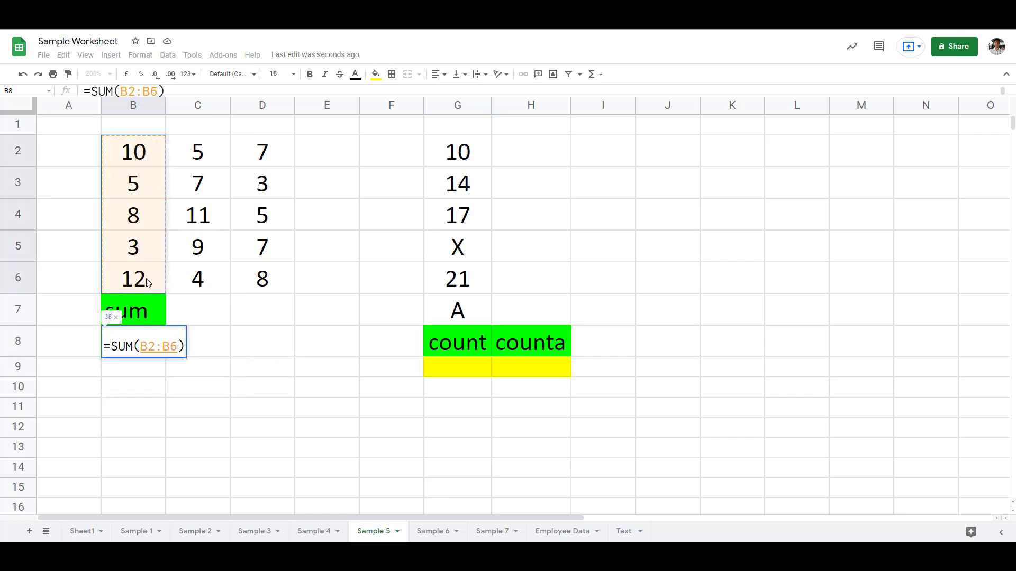
key("Return")
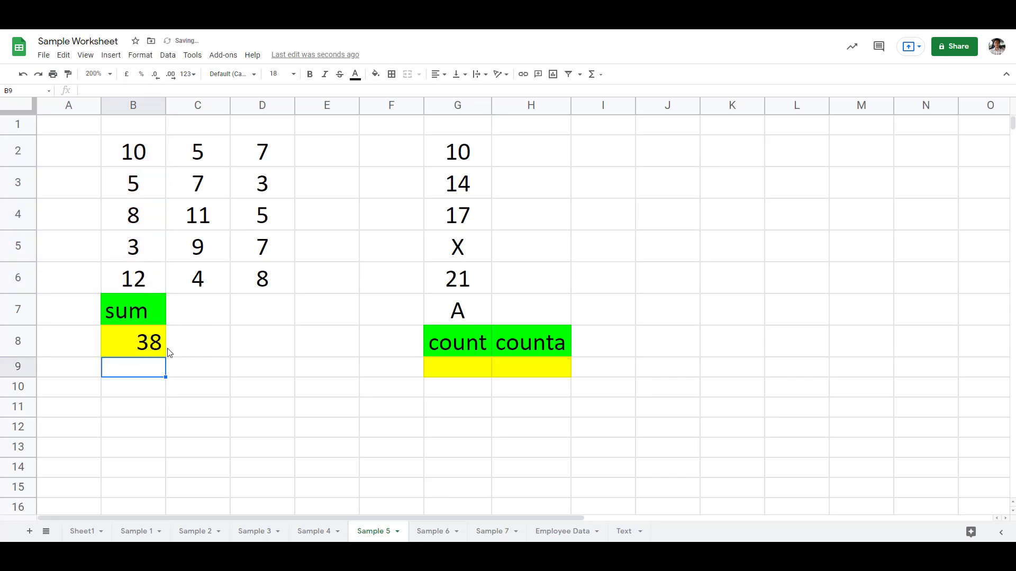
left_click(161, 348)
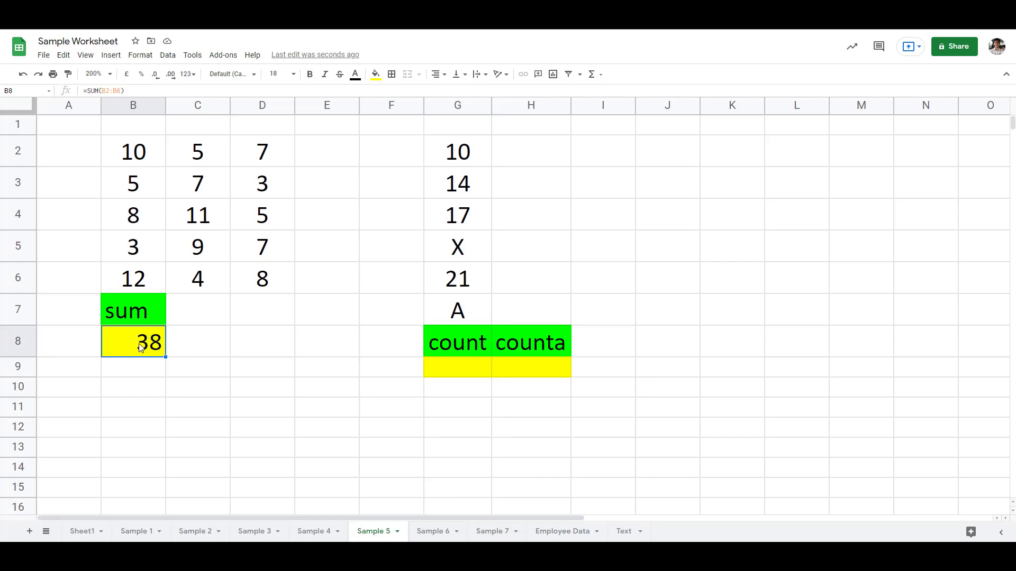
Step: Rebuild B8 as =B2+B3+B4+B5+B6 to confirm 38, then undo it to empty B8
key("Delete")
type("=")
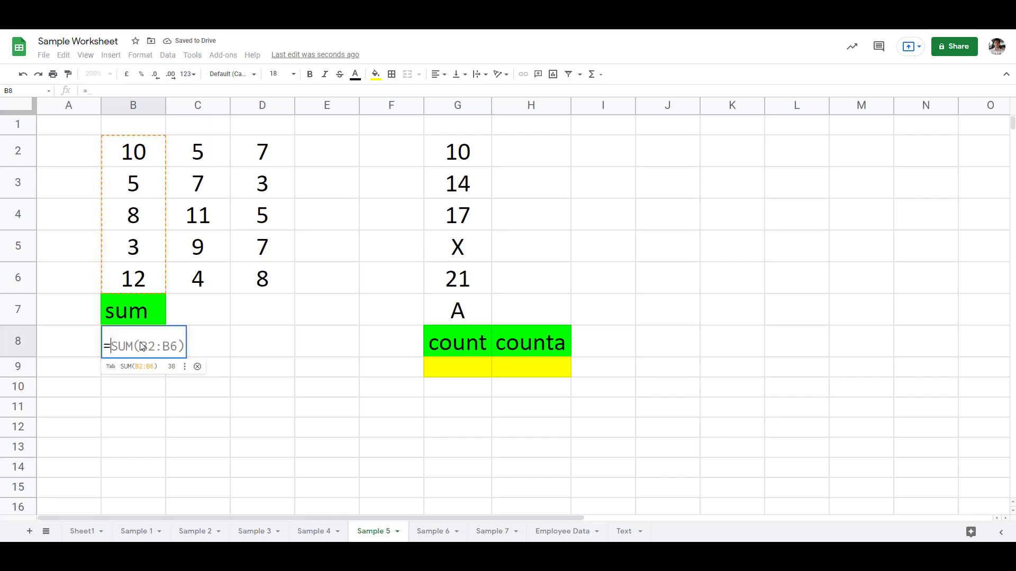
left_click(152, 161)
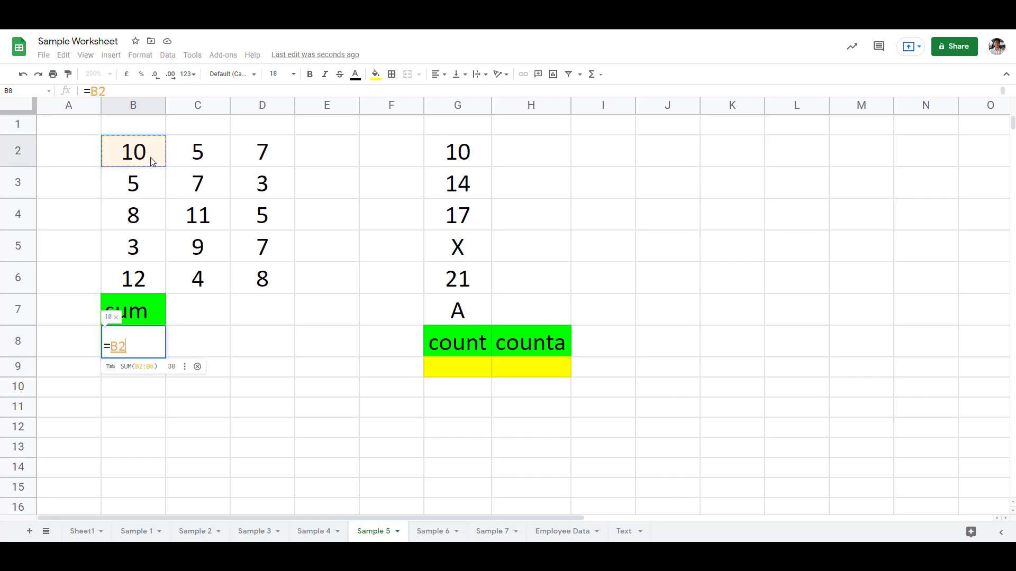
type("+")
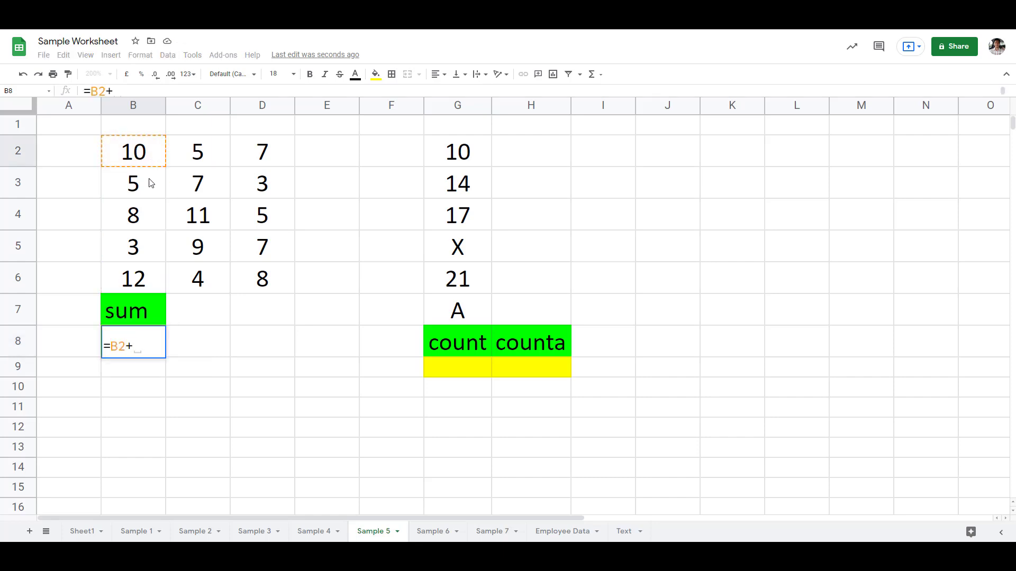
left_click(142, 186)
type("+")
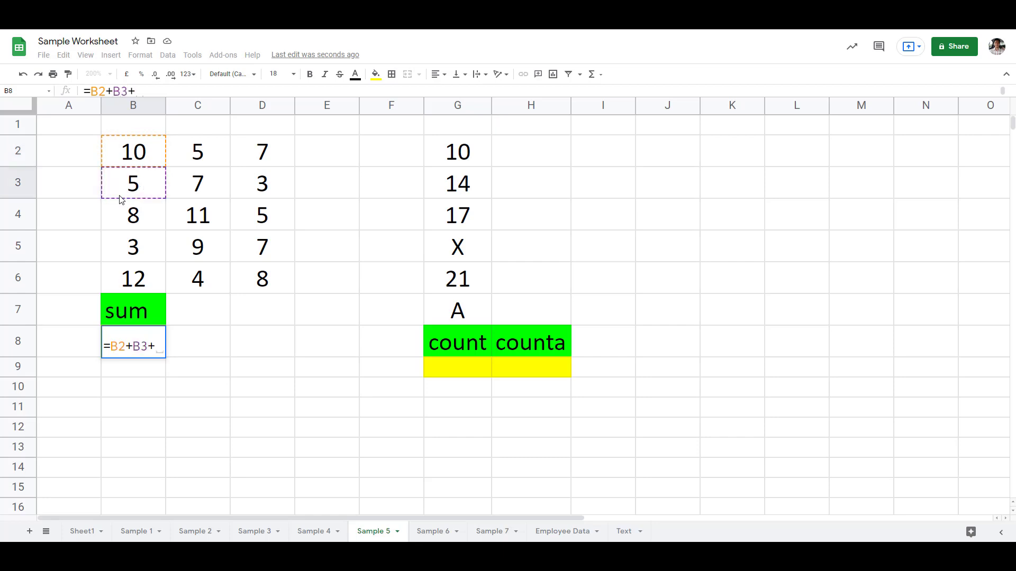
left_click(127, 220)
type("+")
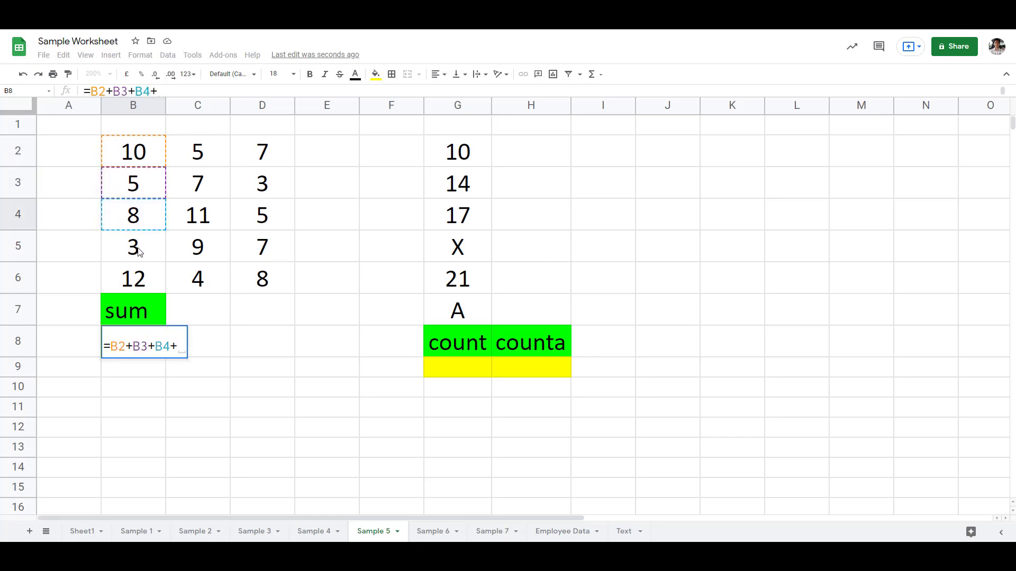
left_click(138, 250)
type("+")
left_click(146, 284)
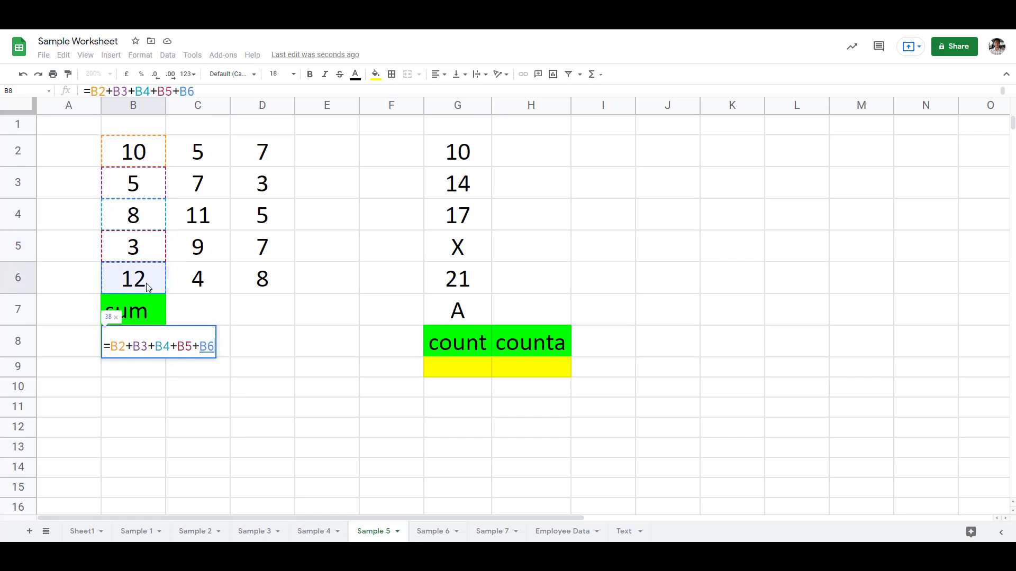
key("Return")
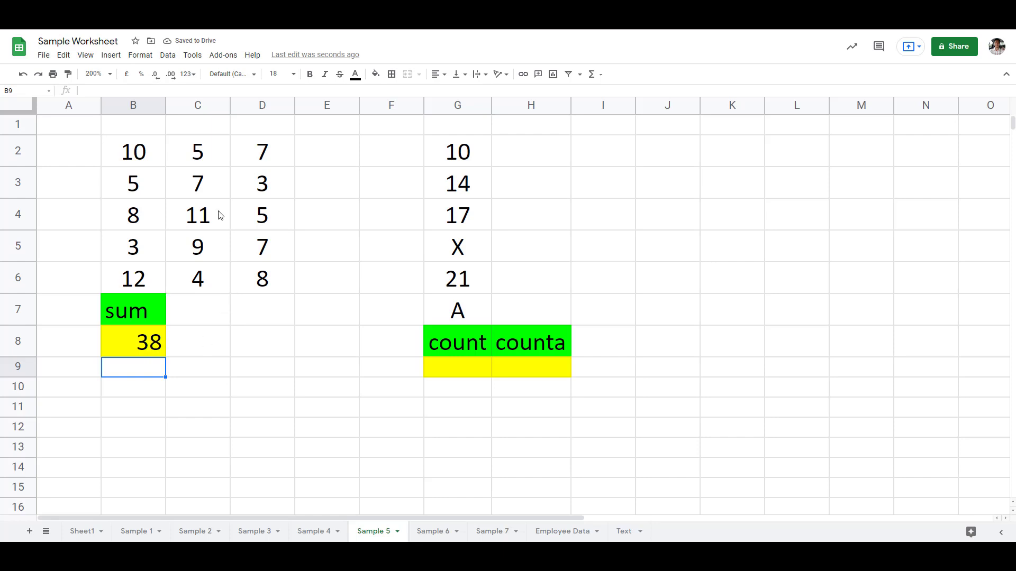
key("ctrl+z")
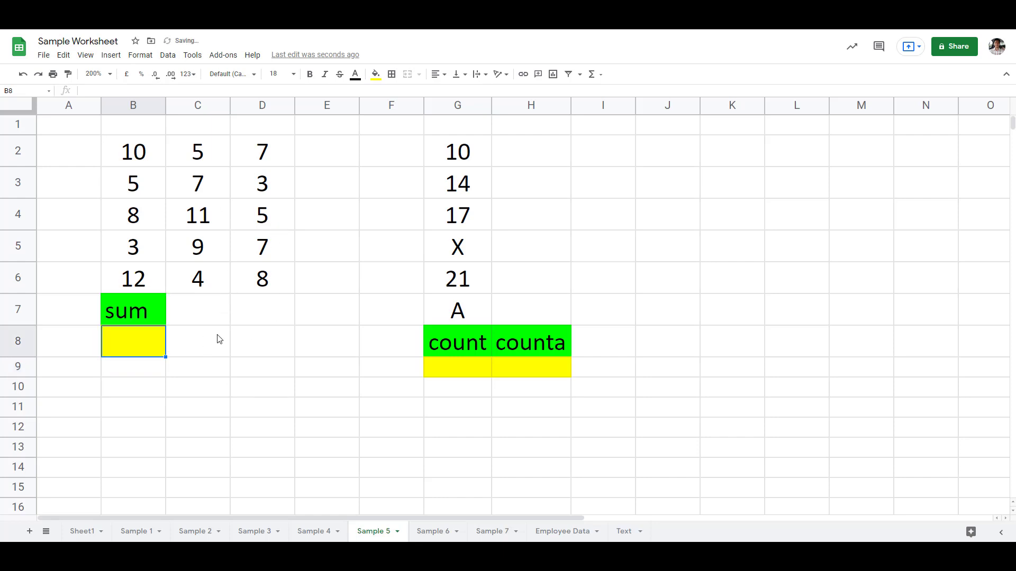
Step: Enter =count(G2:G7) in G9, returning 4 numeric values
left_click(477, 351)
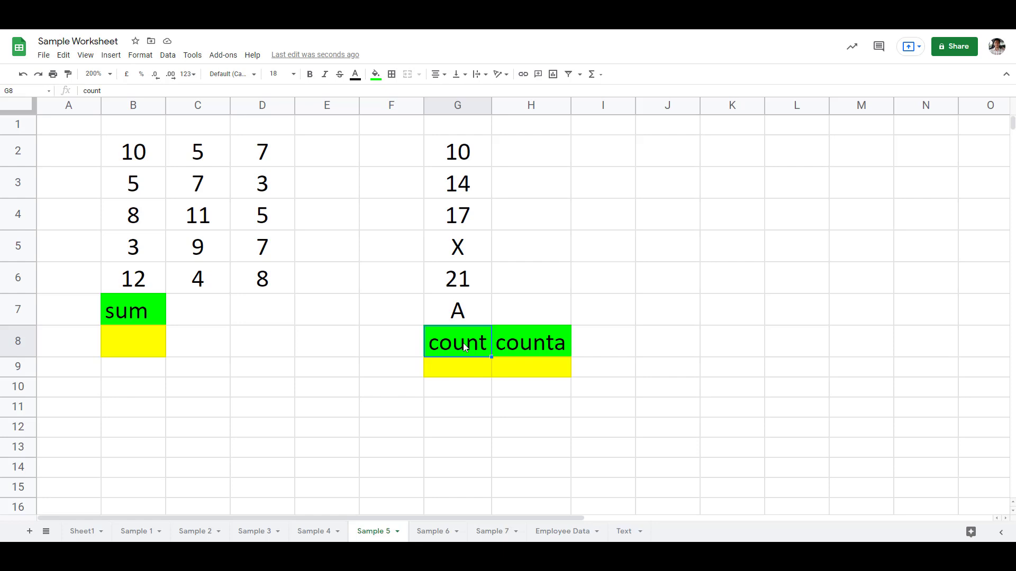
left_click(458, 370)
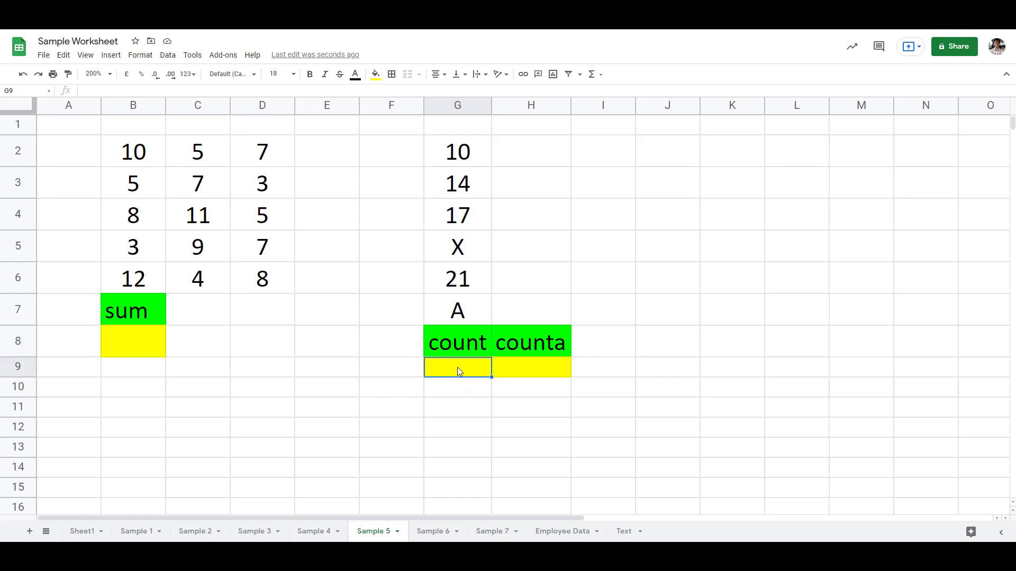
type("=count")
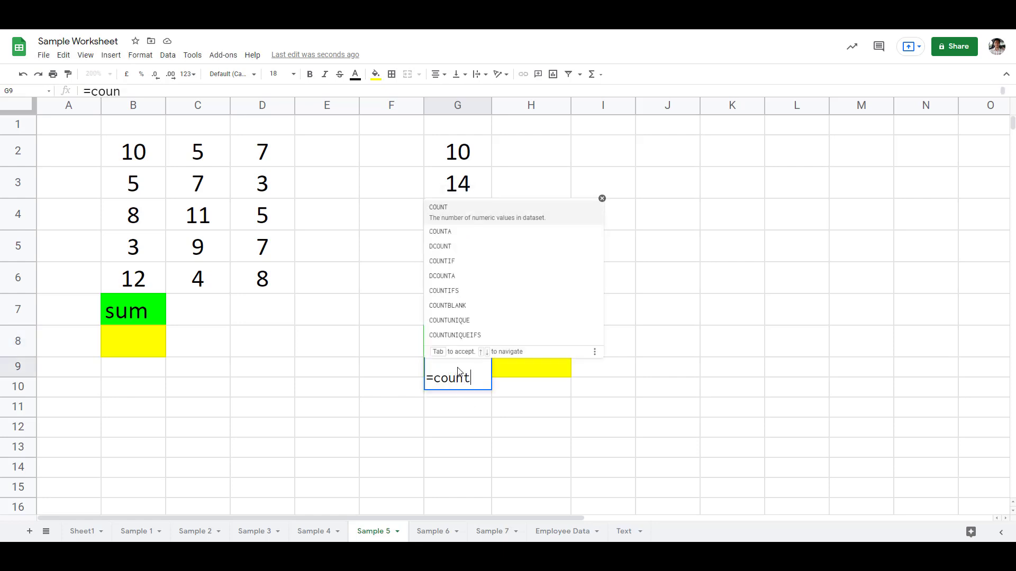
type("(")
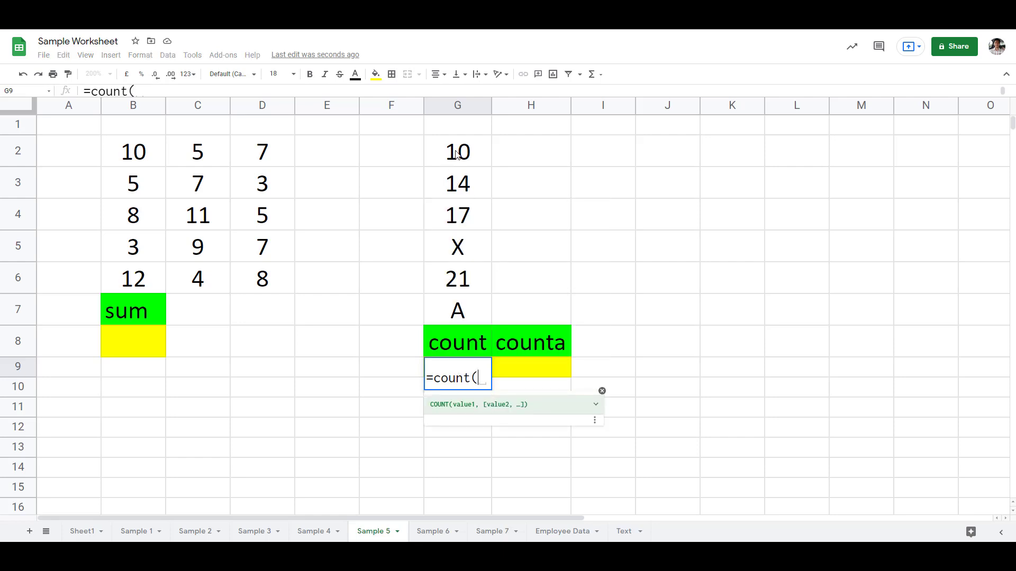
left_click_drag(456, 154, 458, 315)
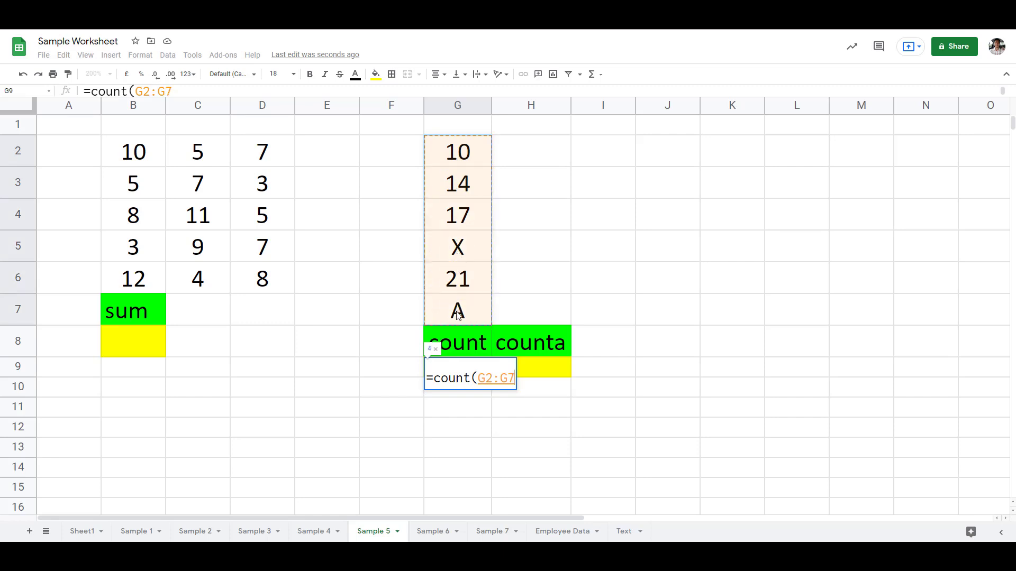
key("Return")
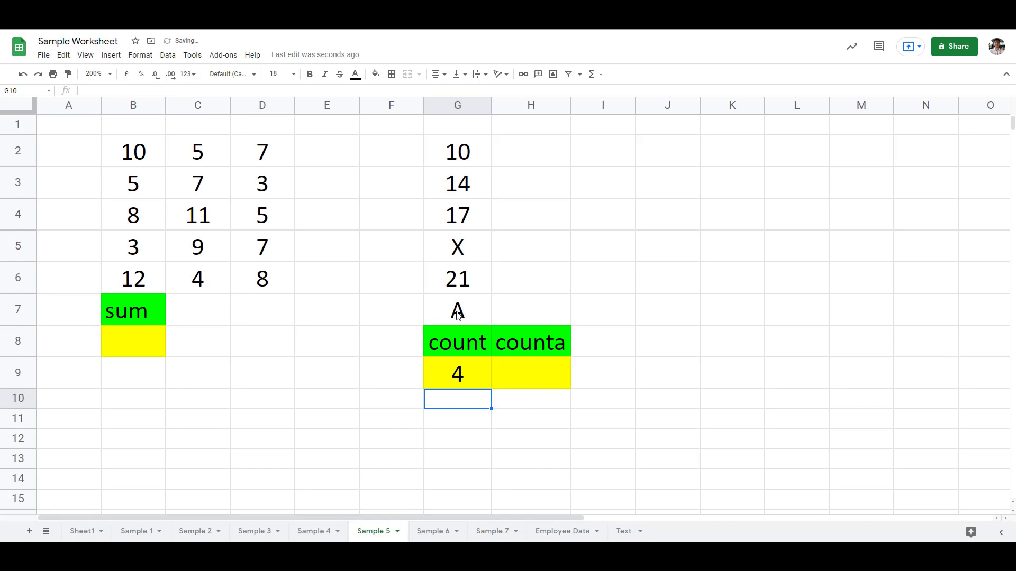
left_click(457, 376)
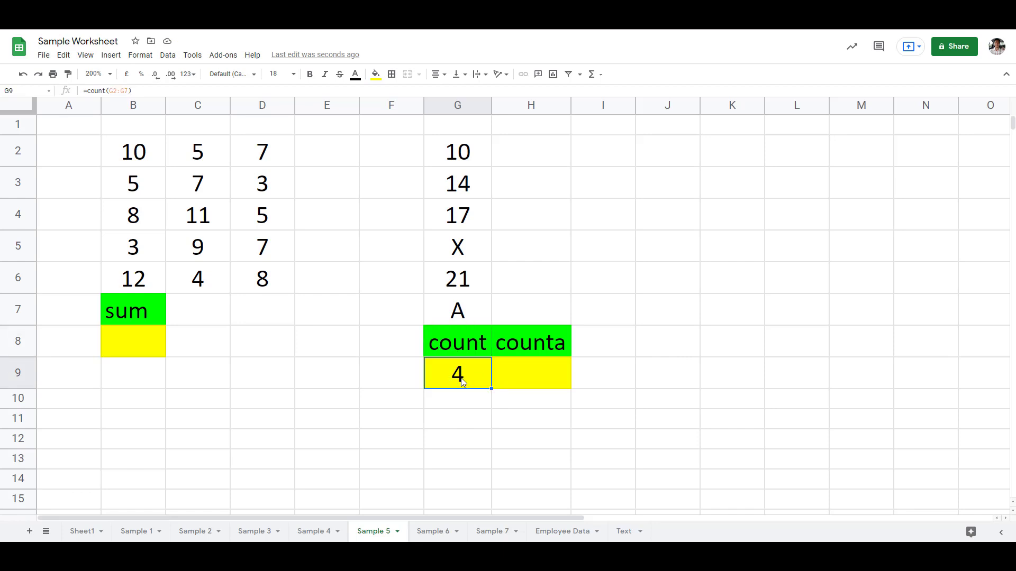
Step: Fill G2, the first numeric value, with yellow
left_click_drag(474, 154, 474, 311)
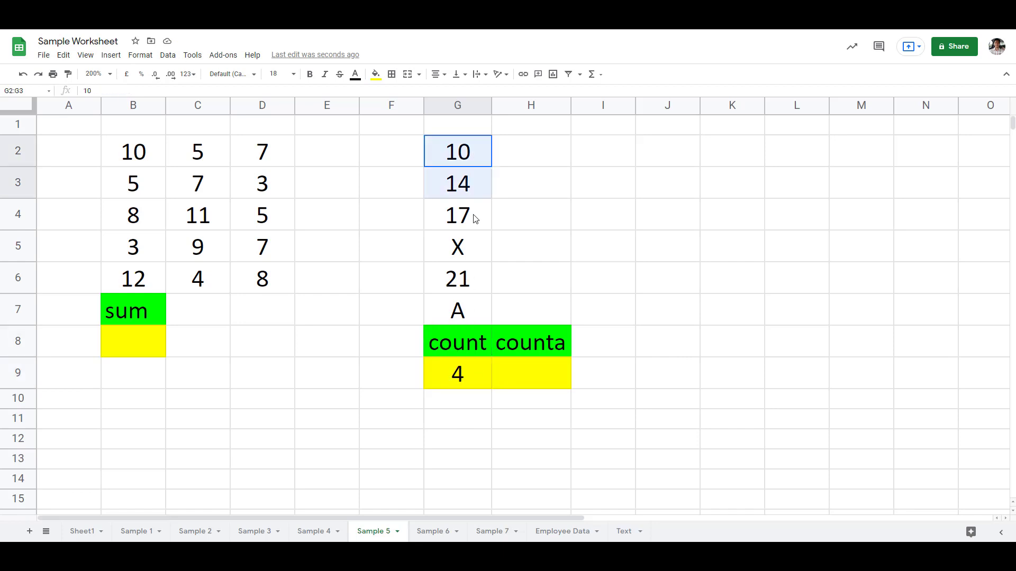
left_click(516, 208)
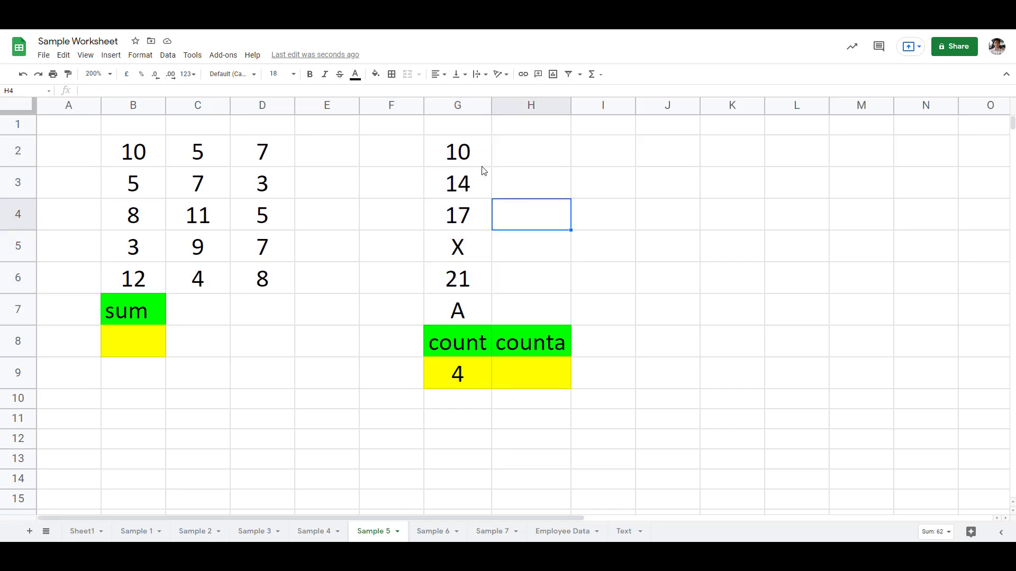
left_click(475, 161)
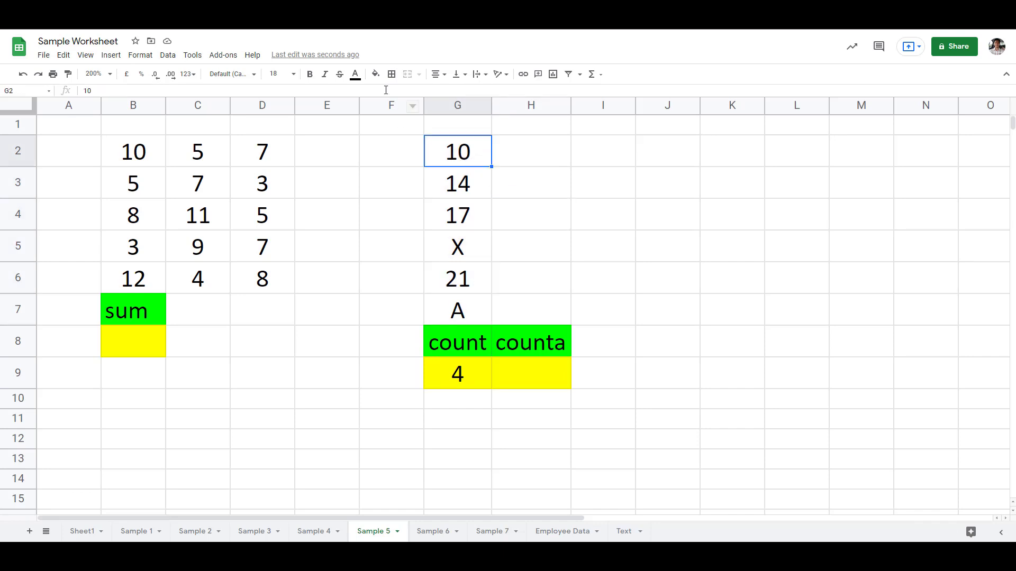
left_click(375, 74)
left_click(415, 125)
Step: Repeat the yellow fill on G3, G4 and G6
left_click(474, 181)
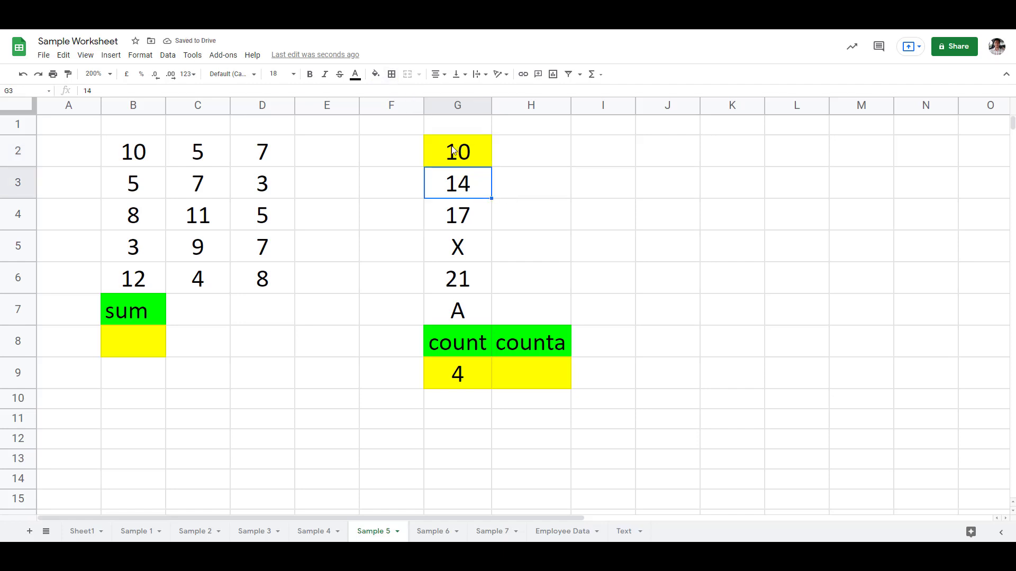
key("F4")
left_click(476, 218)
key("F4")
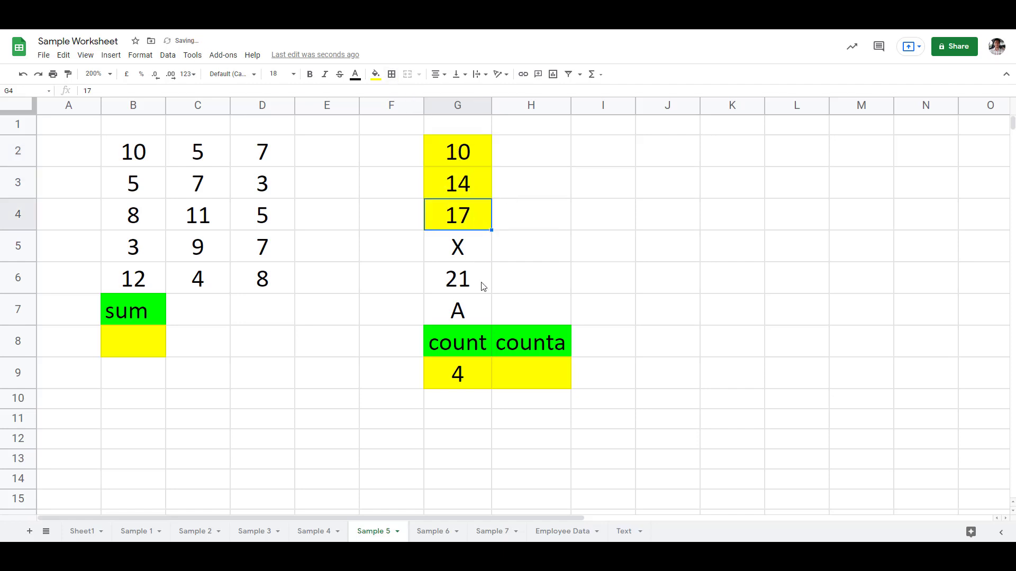
left_click(480, 283)
key("F4")
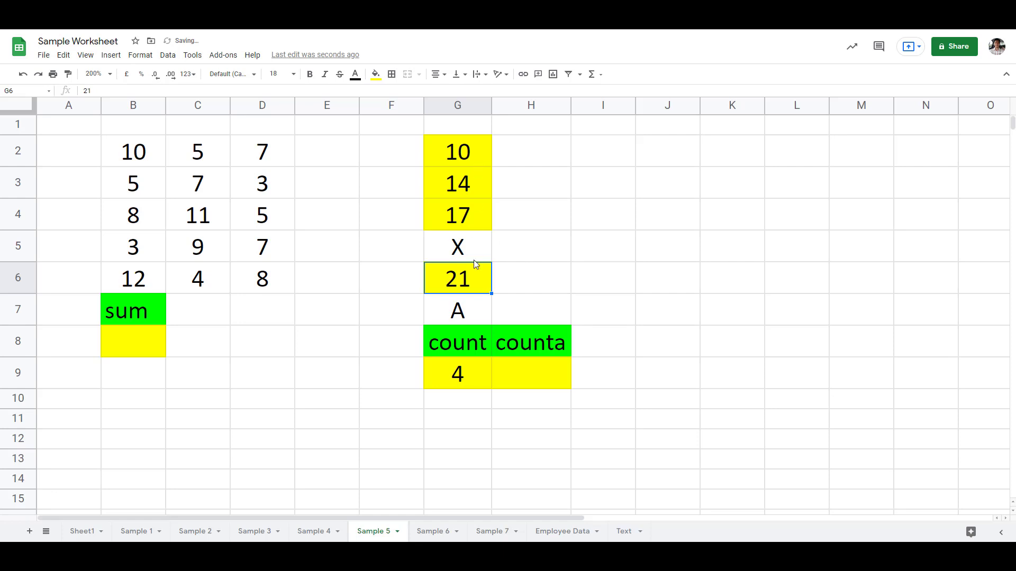
left_click(473, 376)
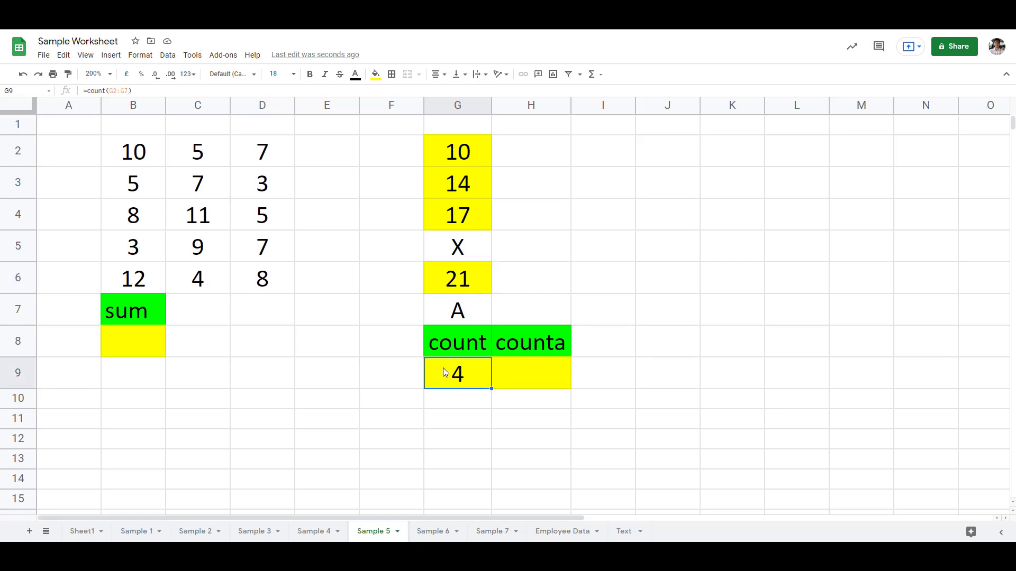
Step: Enter =sum(G2:G7) in B8 so it totals 62
left_click(147, 339)
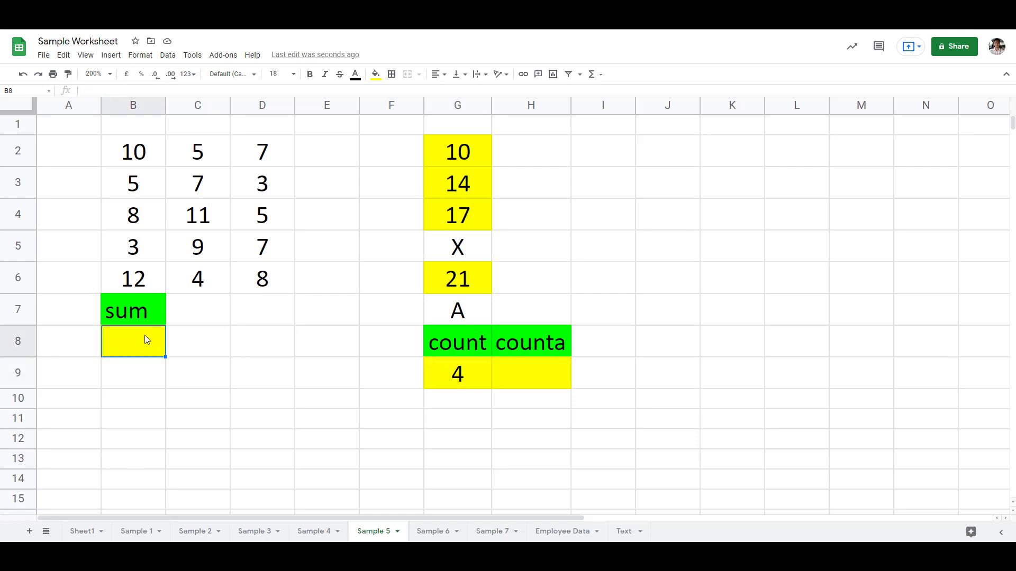
type("=sum(")
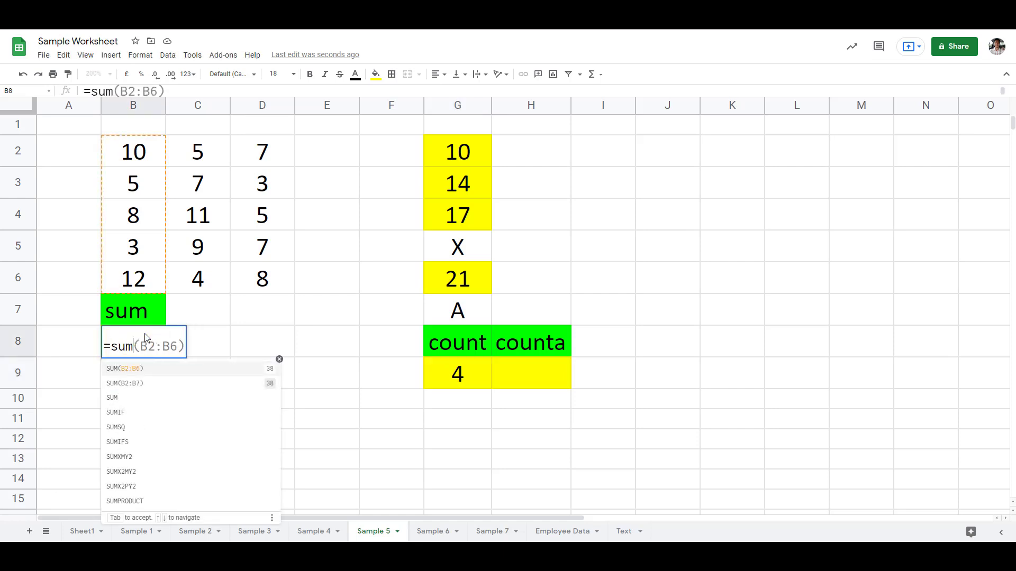
key("Tab")
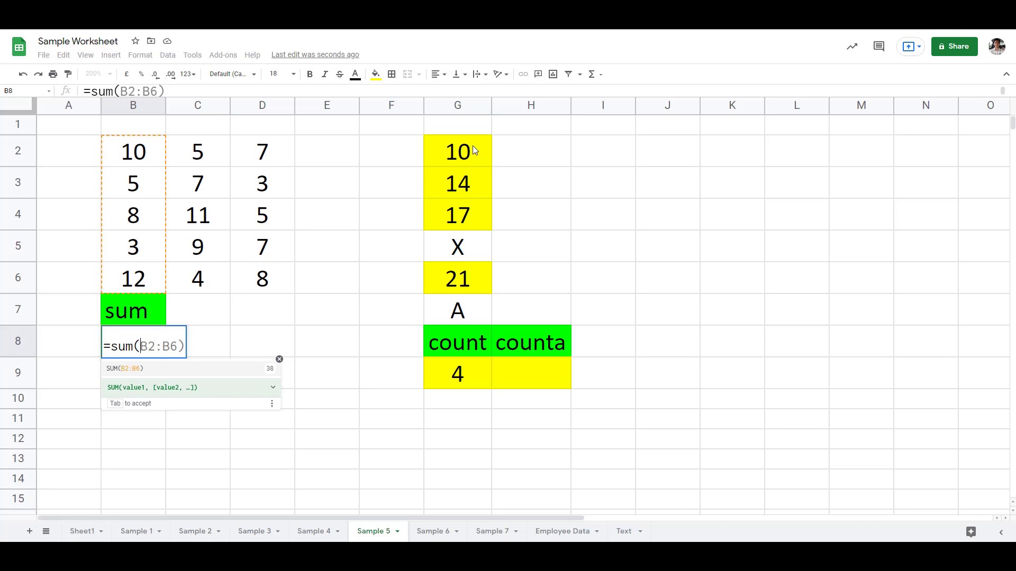
left_click_drag(472, 145, 468, 311)
key("Return")
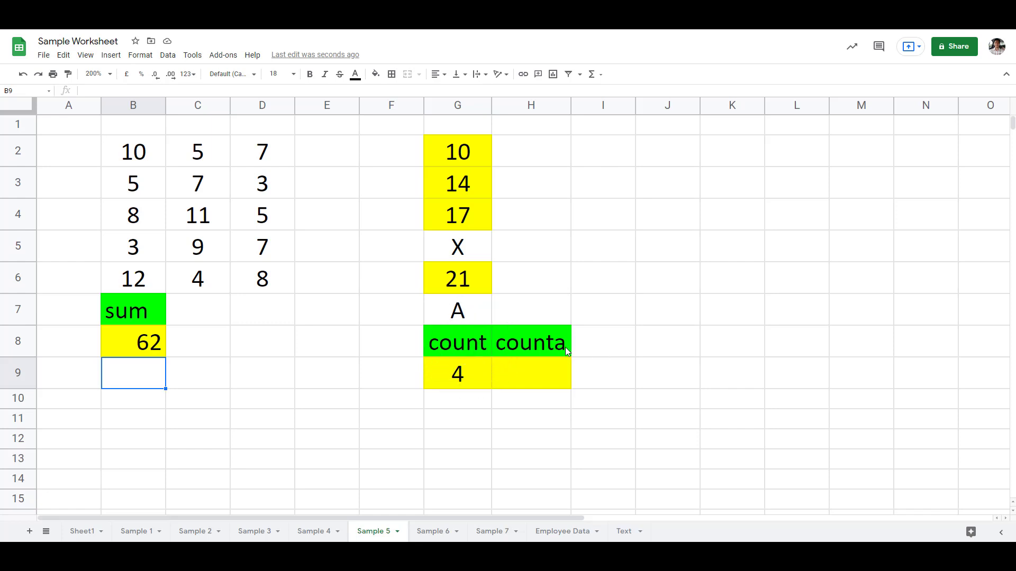
left_click(556, 376)
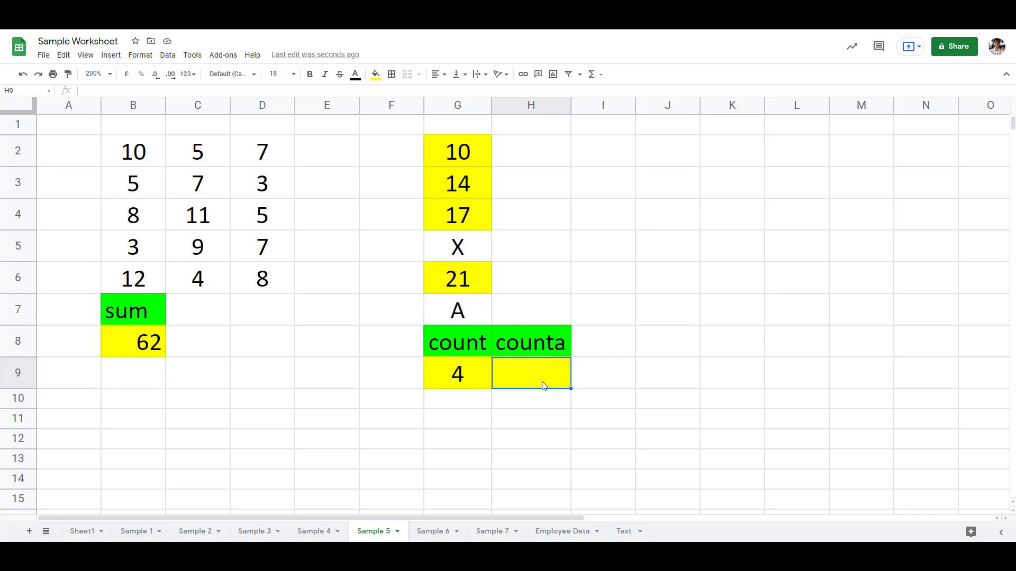
Step: Enter =counta(G2:G7) in H9, returning 6 non-empty cells
type("=")
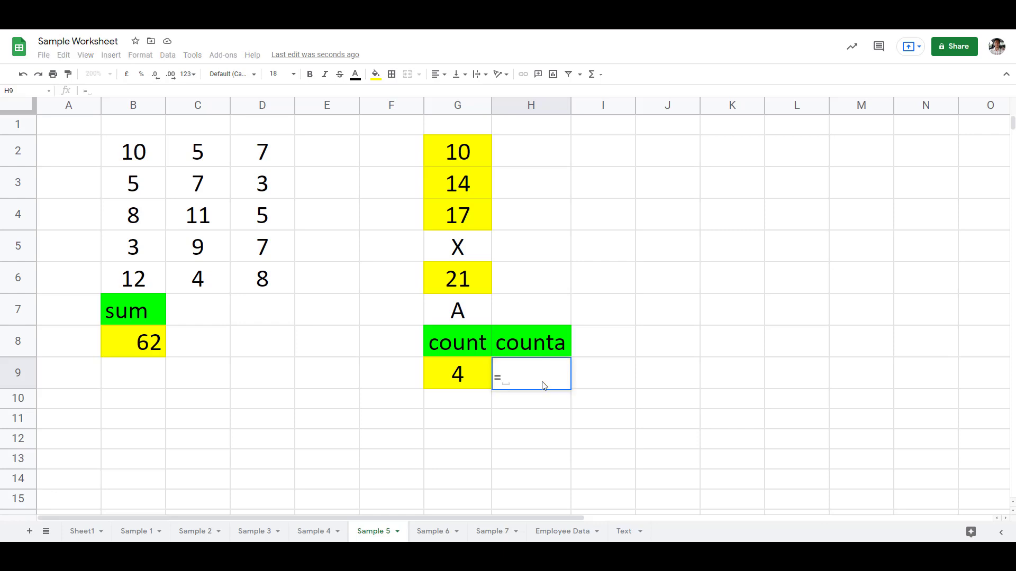
type("counta")
type("(")
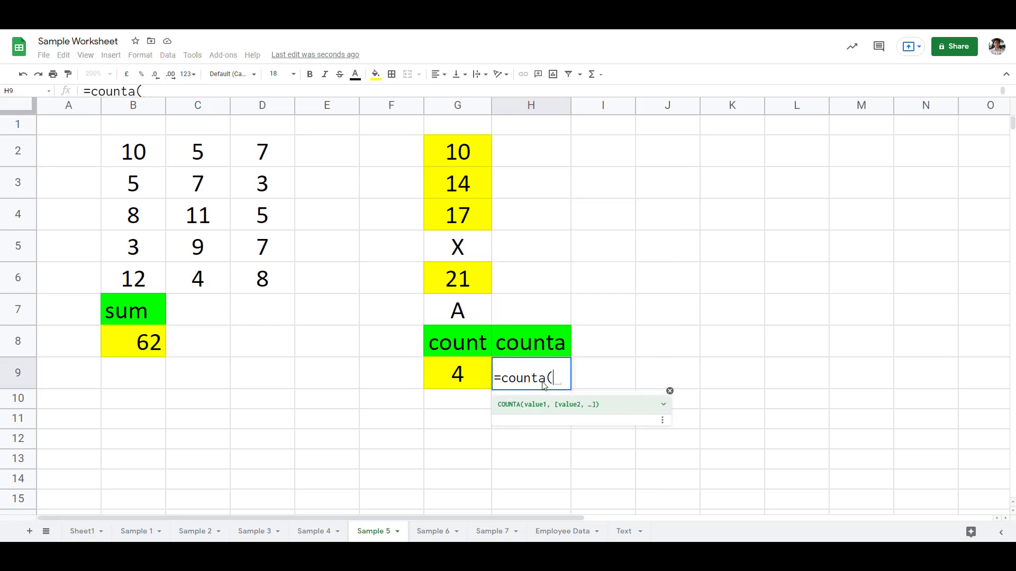
left_click_drag(465, 152, 464, 317)
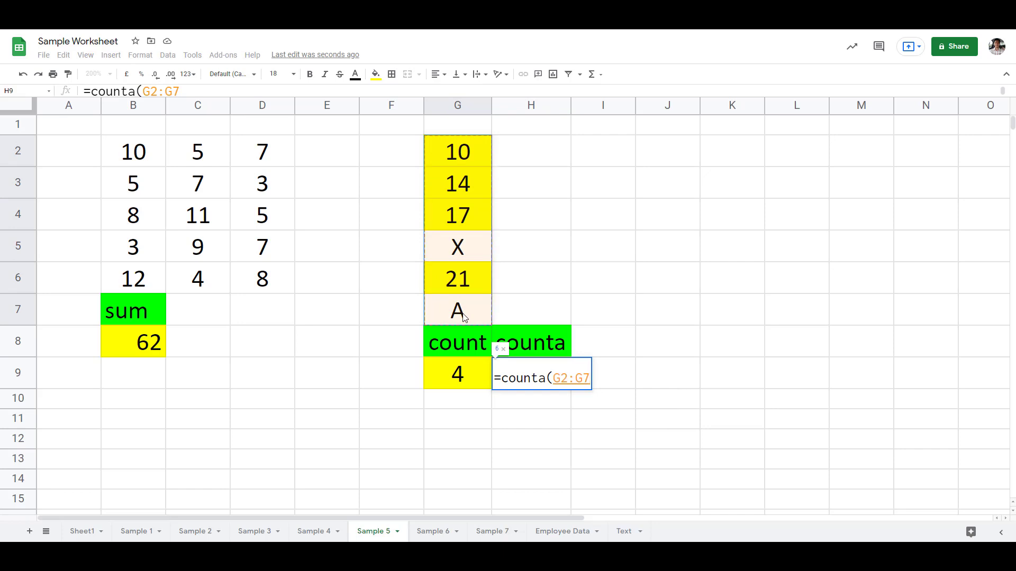
key("Return")
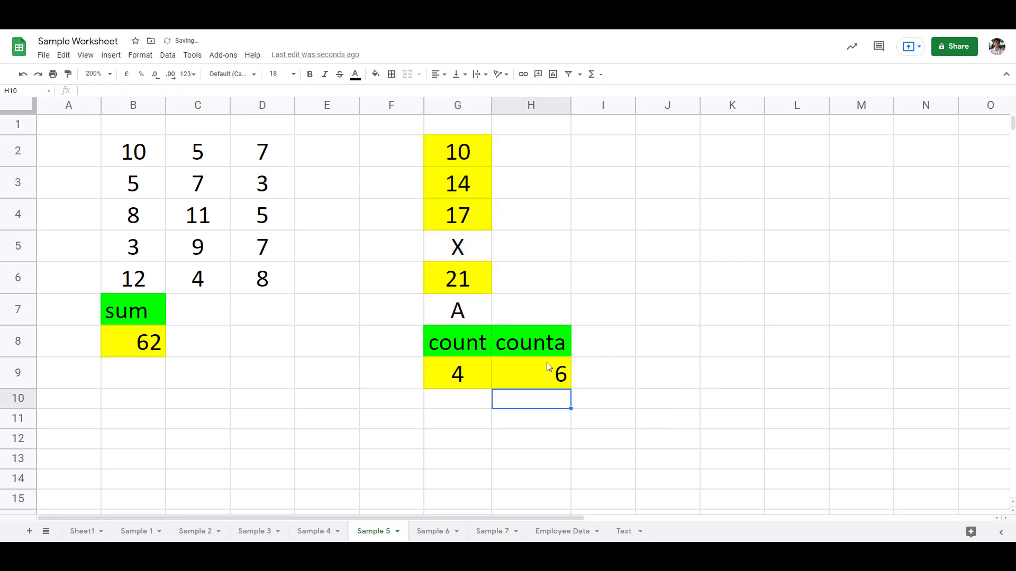
left_click(547, 363)
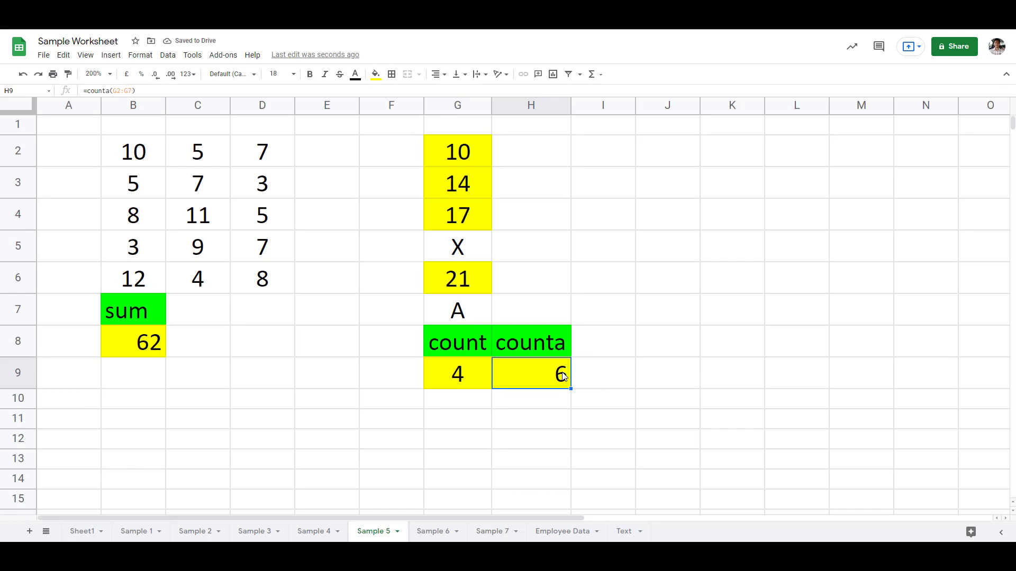
left_click(562, 376)
left_click_drag(471, 148, 456, 309)
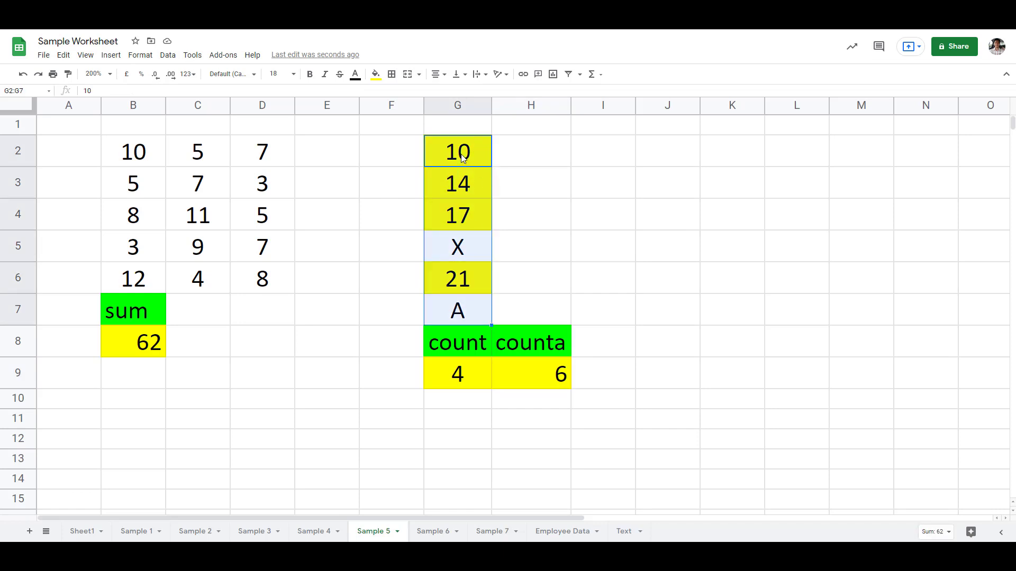
left_click(463, 247)
left_click(464, 311)
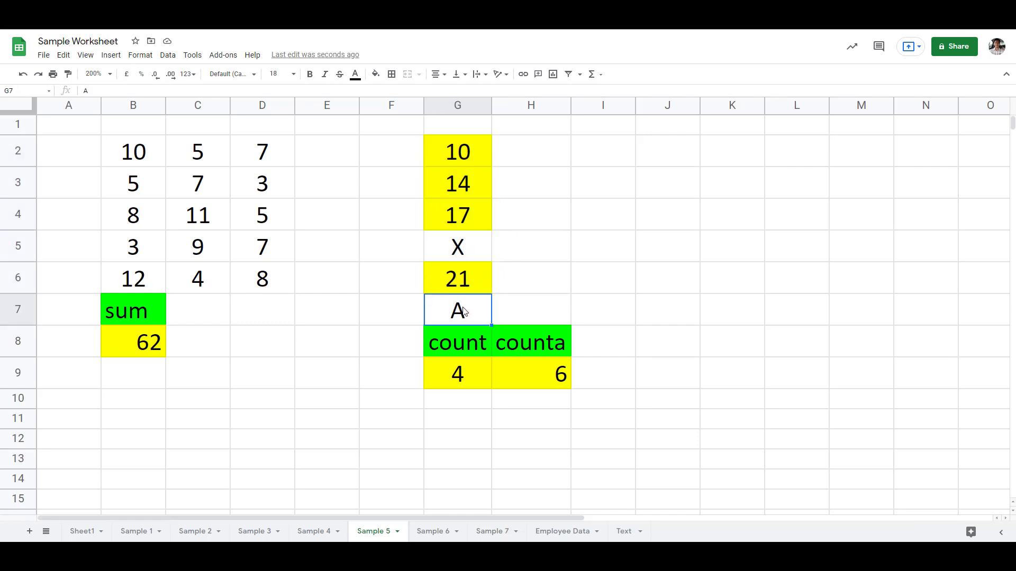
left_click_drag(471, 154, 469, 317)
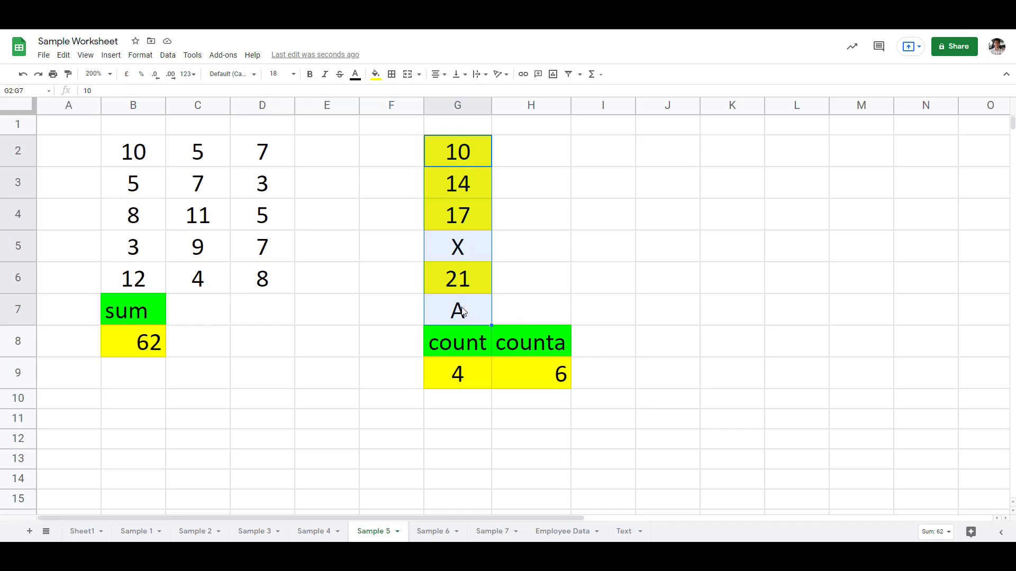
Step: Replace the X in G5 with a period; count stays 4, counta 6
left_click(473, 249)
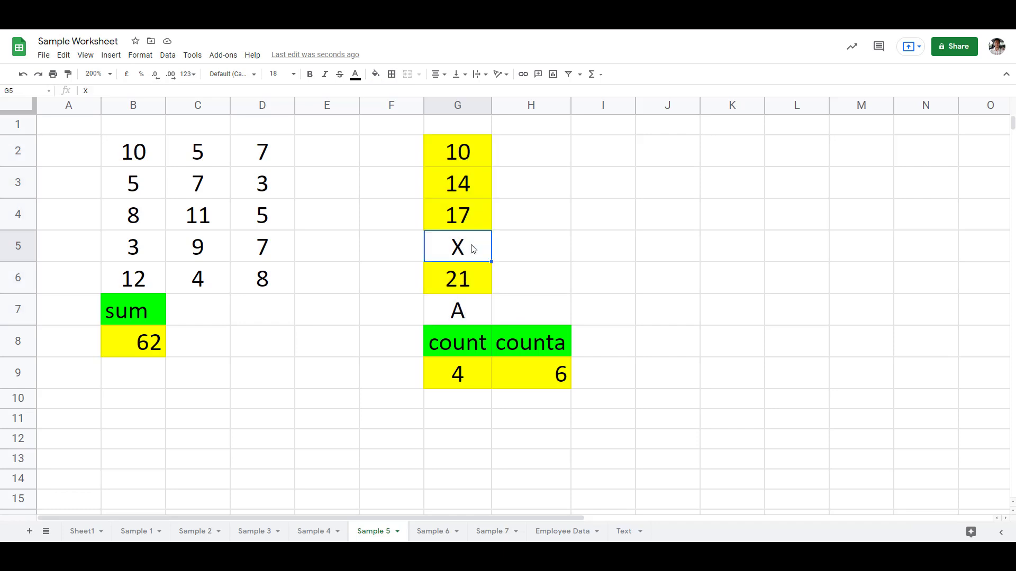
key("BackSpace")
type(".")
key("Return")
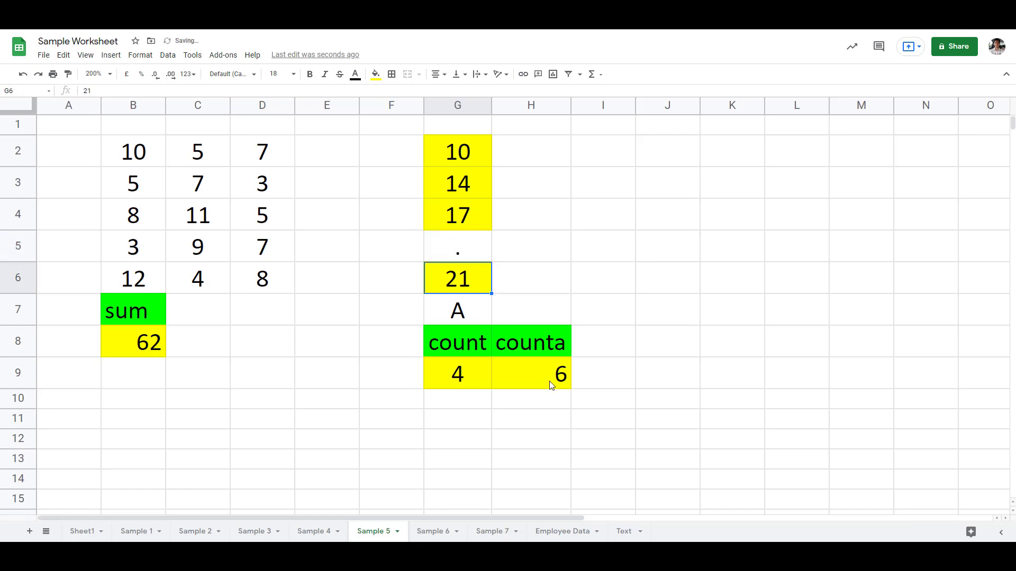
left_click(551, 385)
left_click(474, 249)
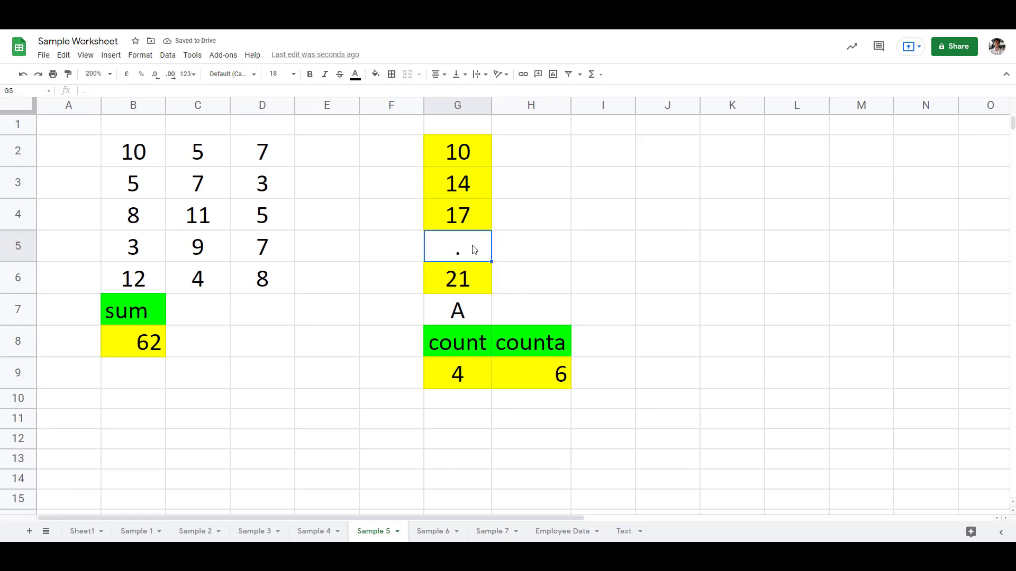